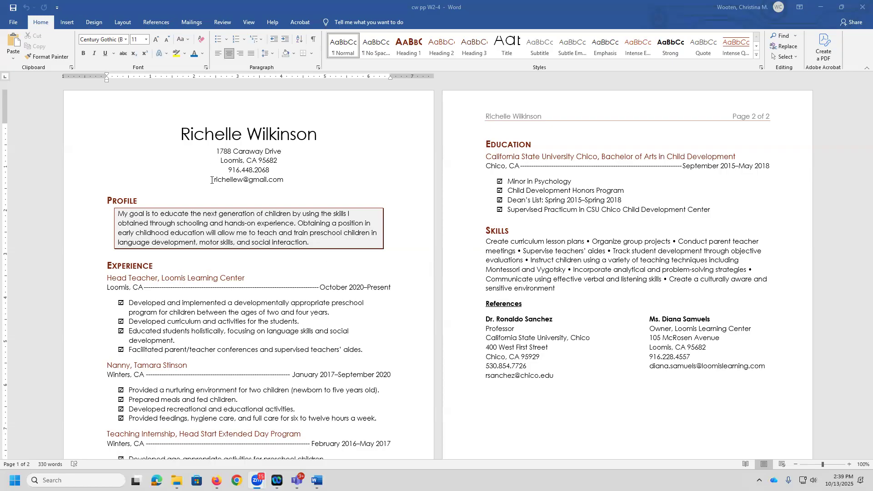
Step: Turn the header's e-mail line into an e-mail hyperlink, entering the applicant's Outlook e-mail address as display text and address
drag(287, 181, 218, 181)
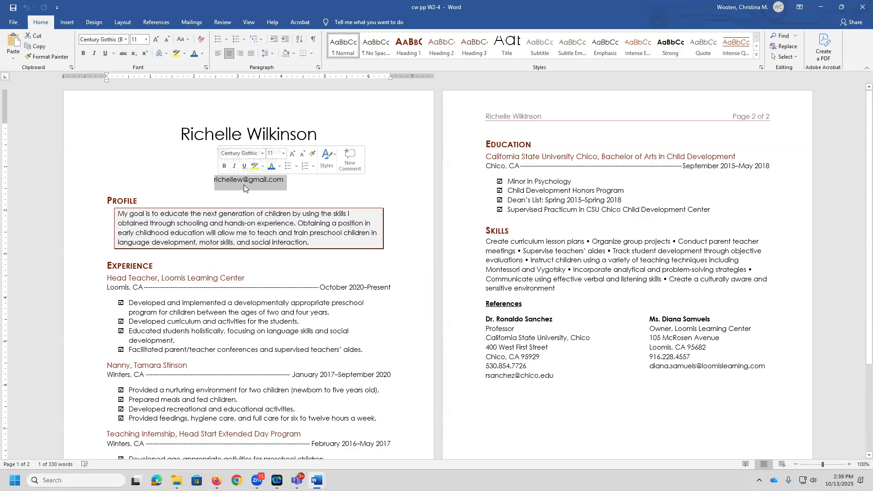
click(67, 23)
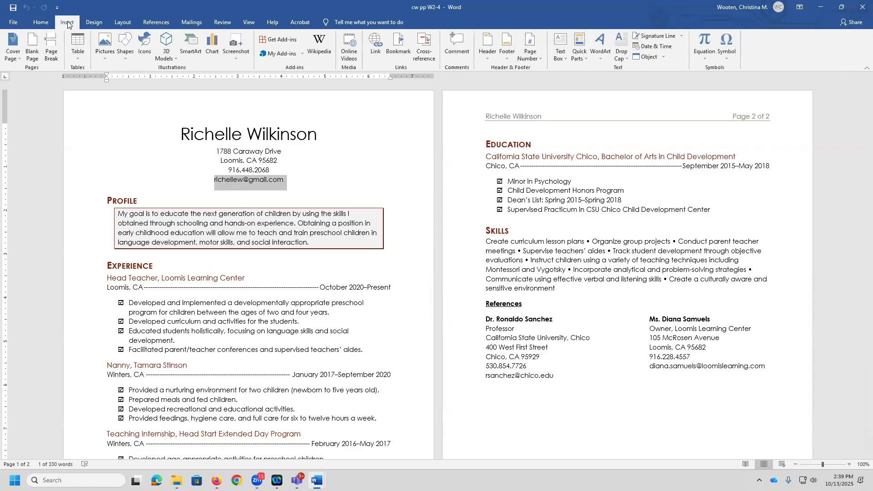
click(378, 46)
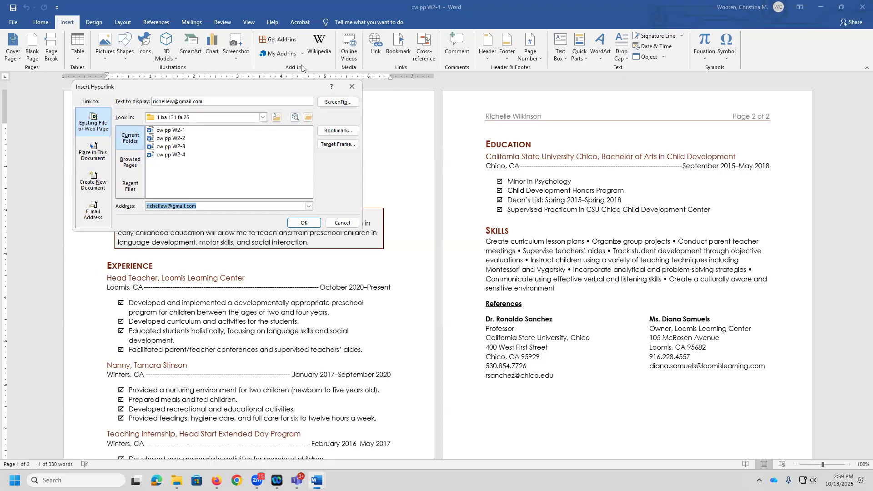
click(91, 214)
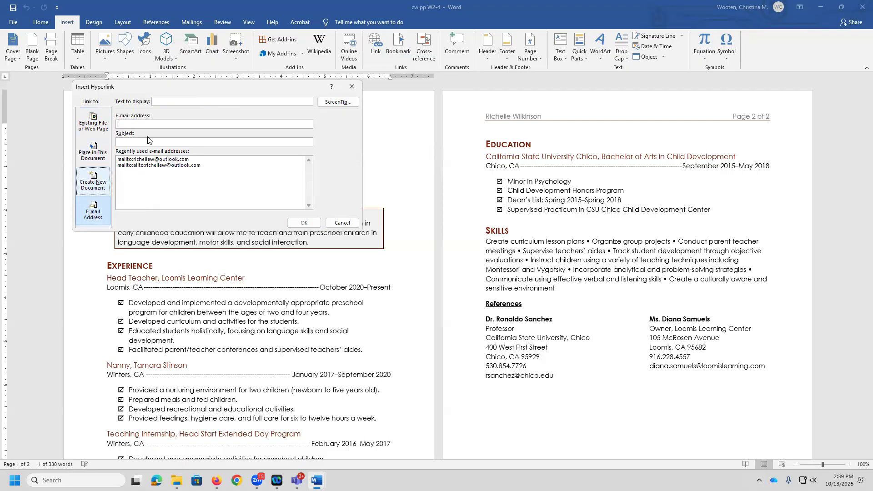
click(186, 100)
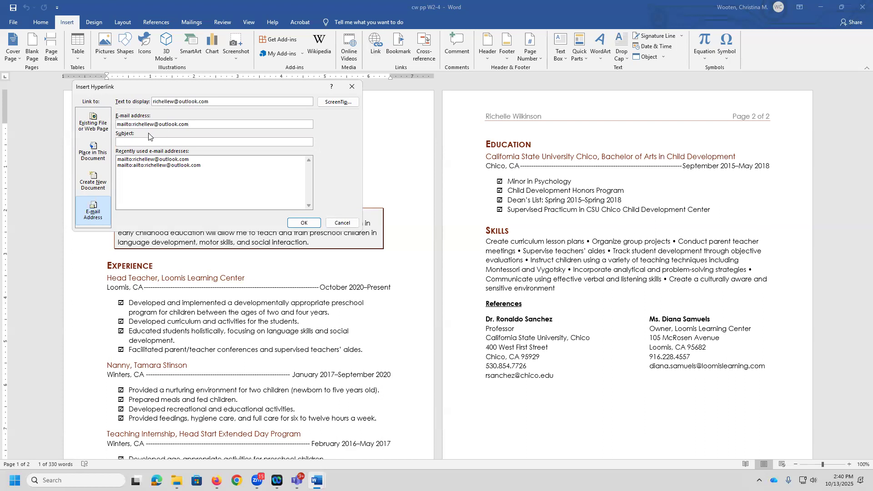
Step: Give the e-mail hyperlink a ScreenTip reading Email plus the applicant's first name, and insert the link
click(335, 103)
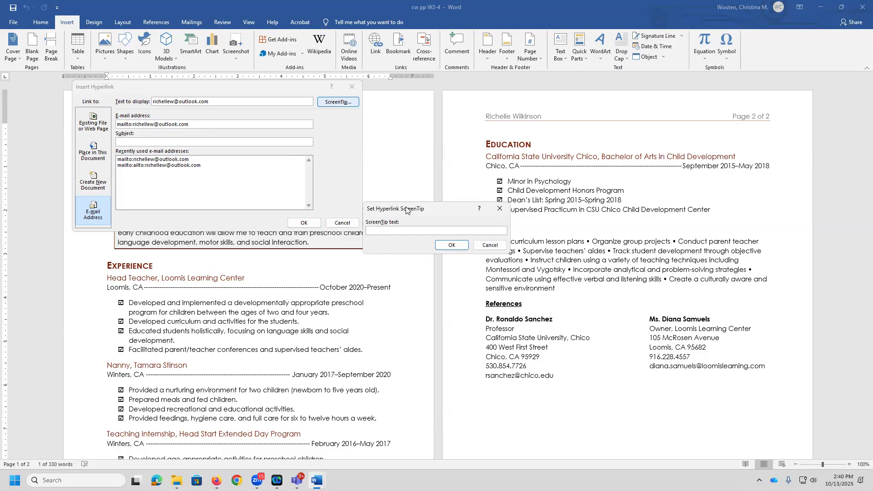
text(Email Richelle)
click(446, 246)
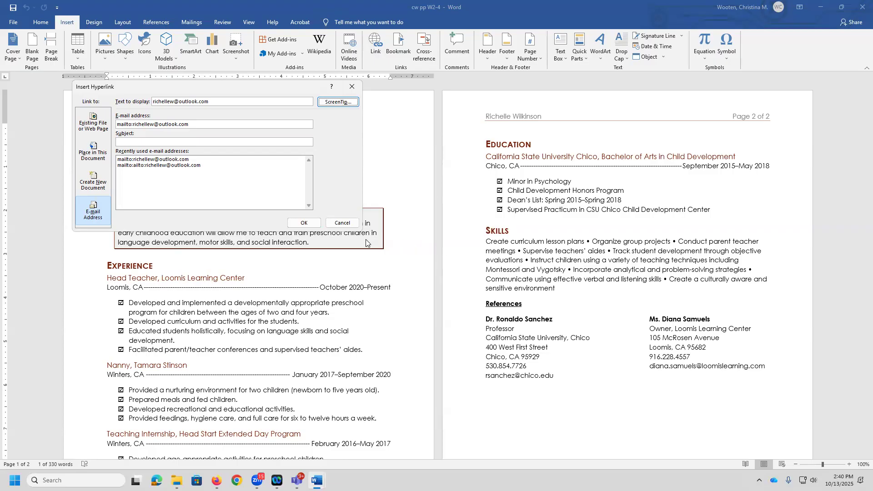
click(299, 224)
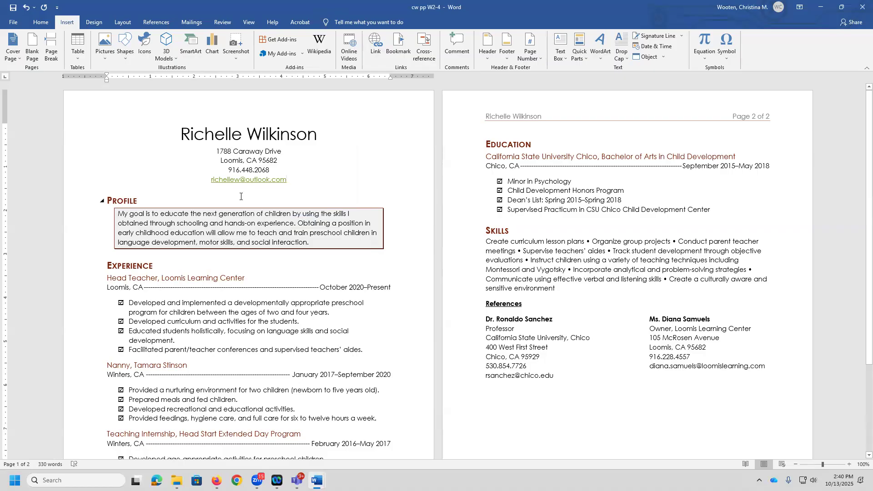
mouse_move(219, 185)
scroll(568, 262, down, 1)
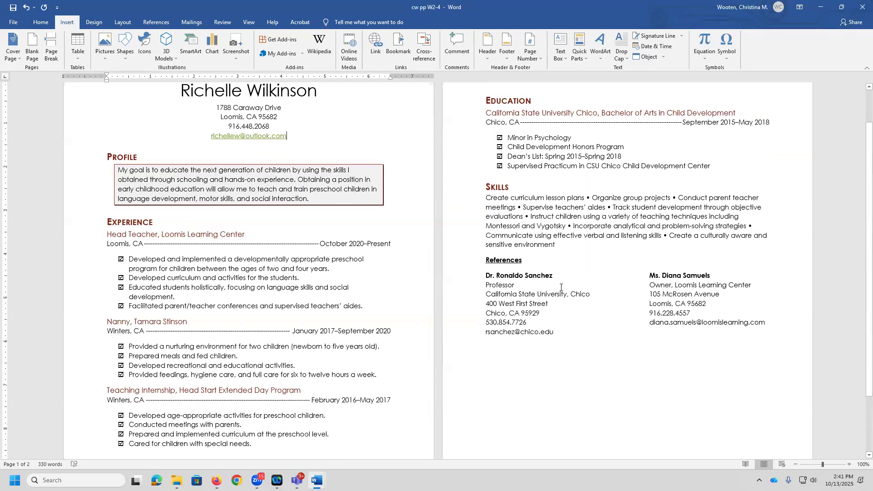
drag(486, 295, 583, 293)
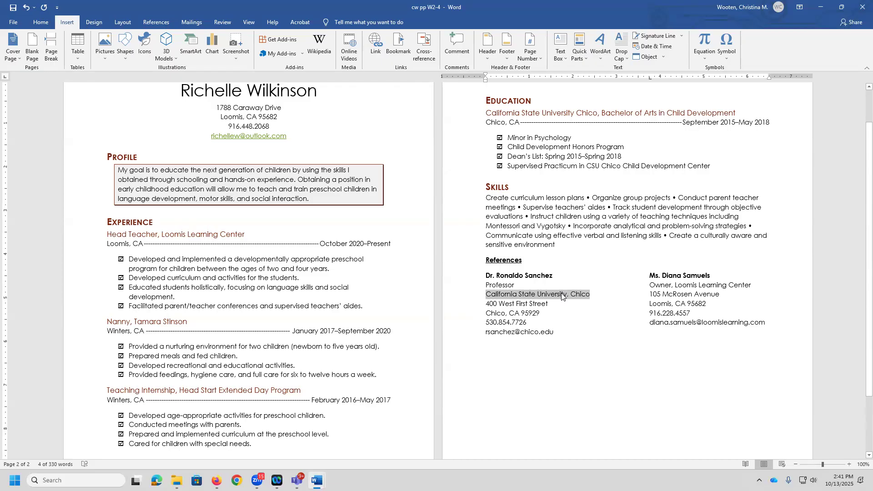
click(376, 44)
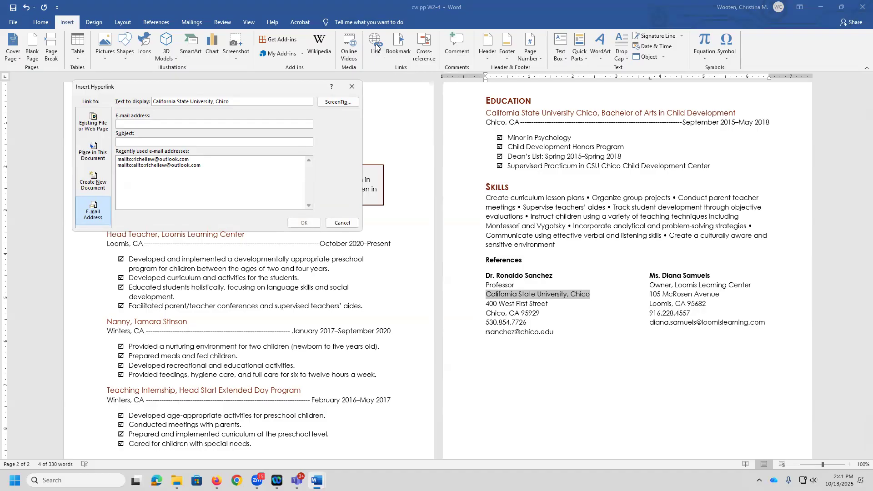
click(88, 126)
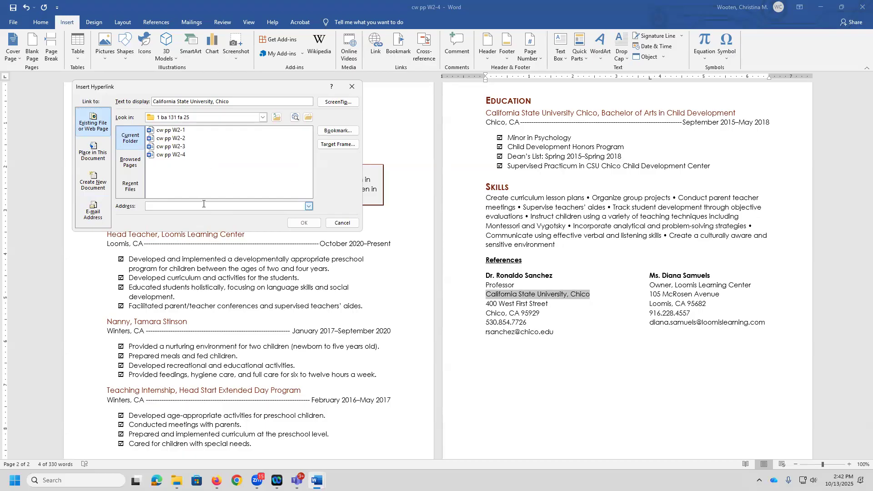
text(www.csuchico.edu)
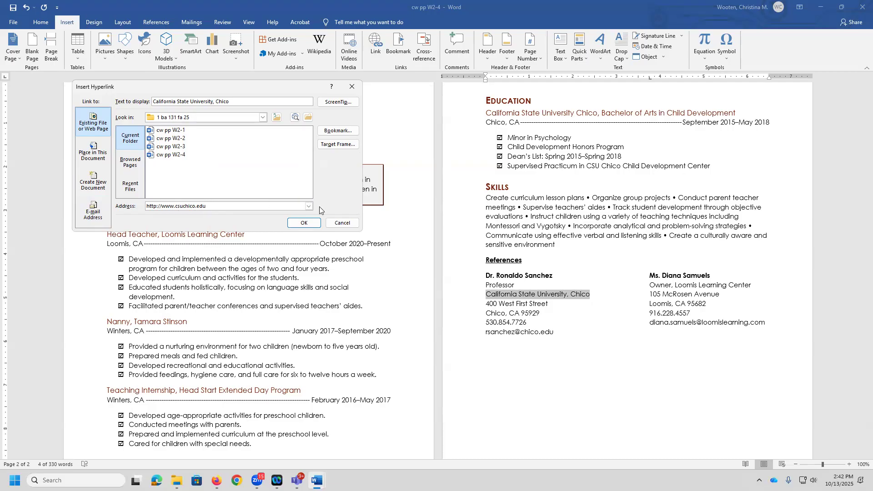
Step: Set the university link's ScreenTip text to 'CSU Chico website'
click(338, 101)
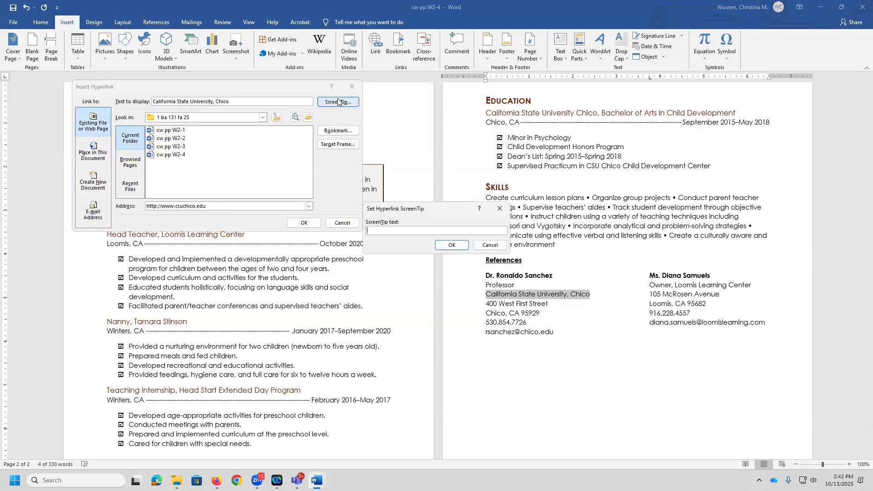
text(CSU Chico website)
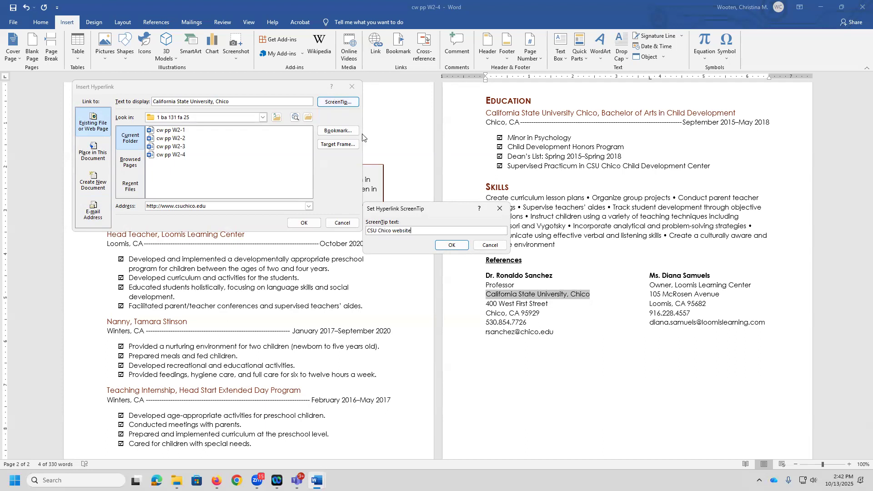
click(451, 246)
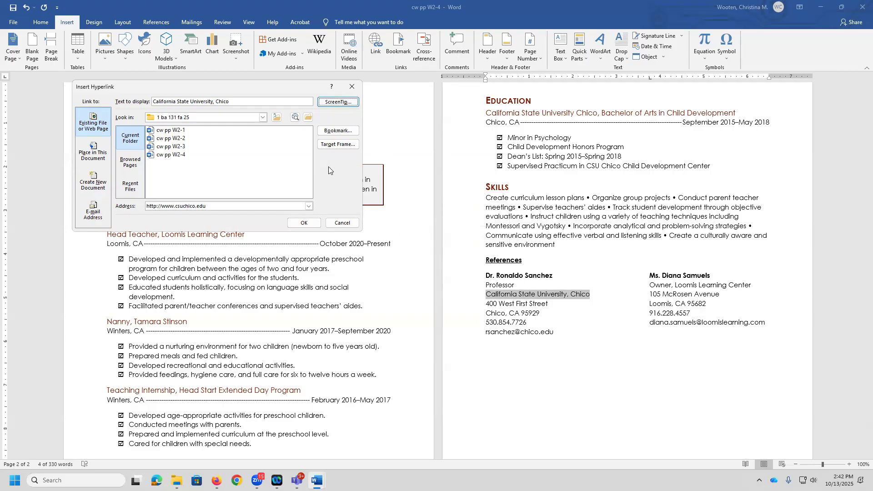
Step: Set the link's target frame to New window as the default for all hyperlinks, and insert the hyperlink
click(337, 145)
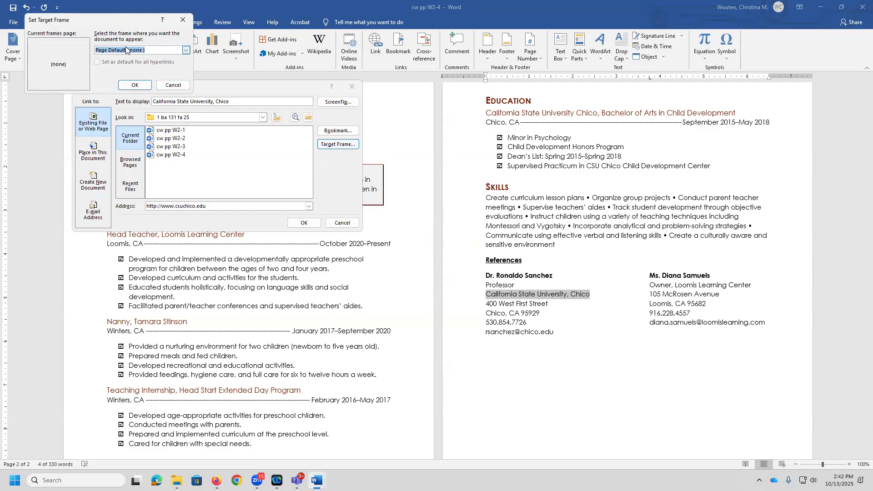
click(186, 50)
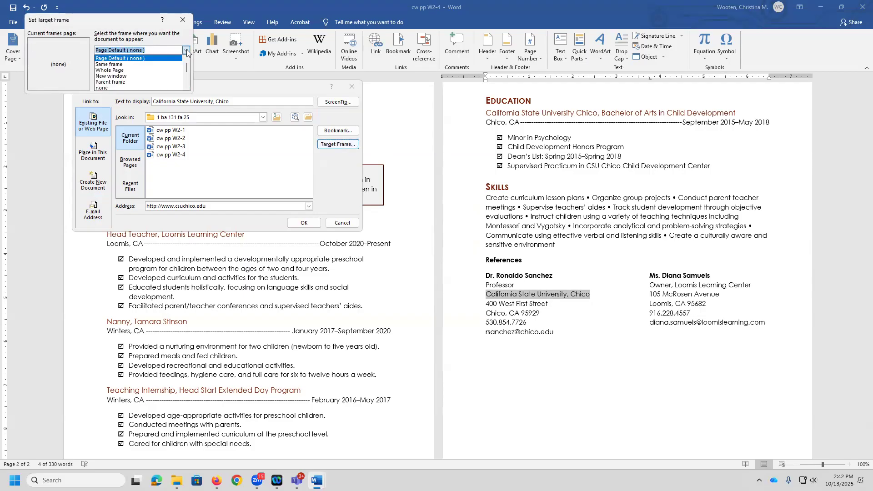
click(124, 76)
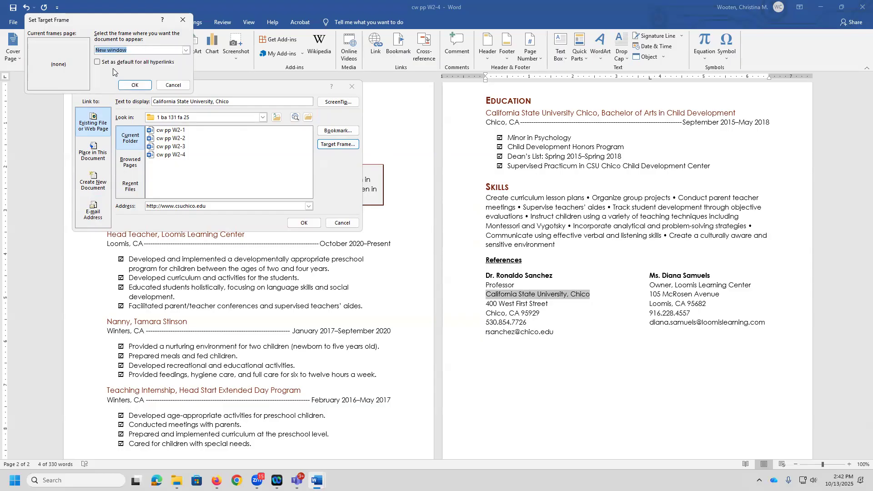
click(98, 64)
click(135, 85)
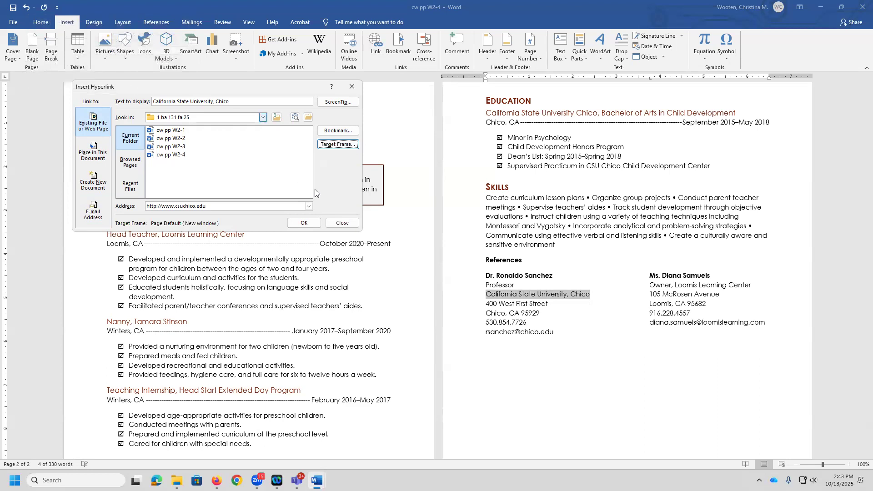
click(304, 223)
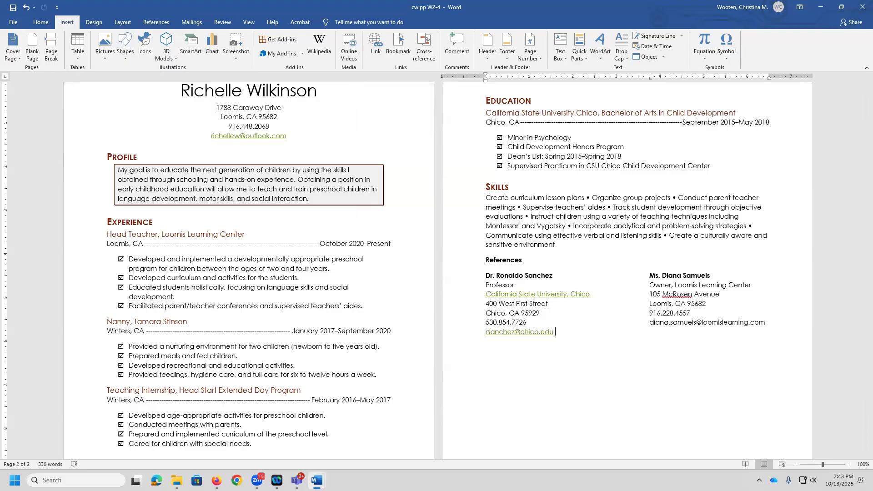
Step: Test the California State University, Chico hyperlink by following it in the browser, then minimize the browser
click(766, 323)
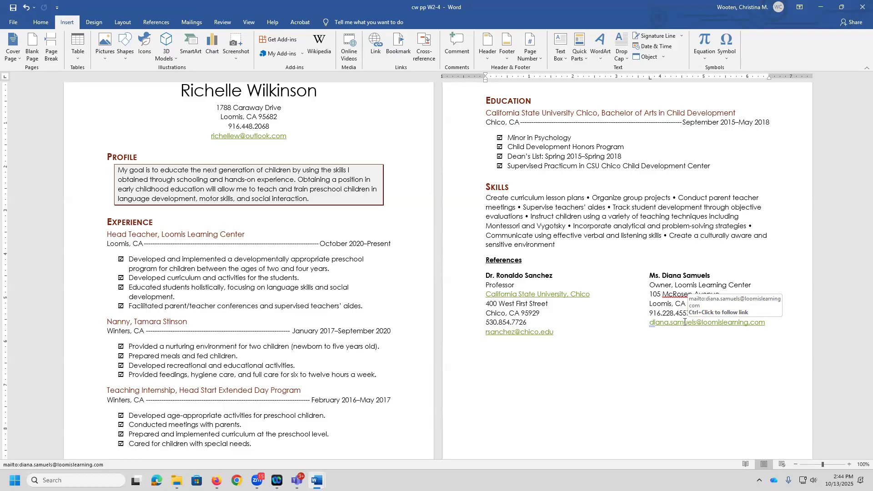
ctrl+click(564, 297)
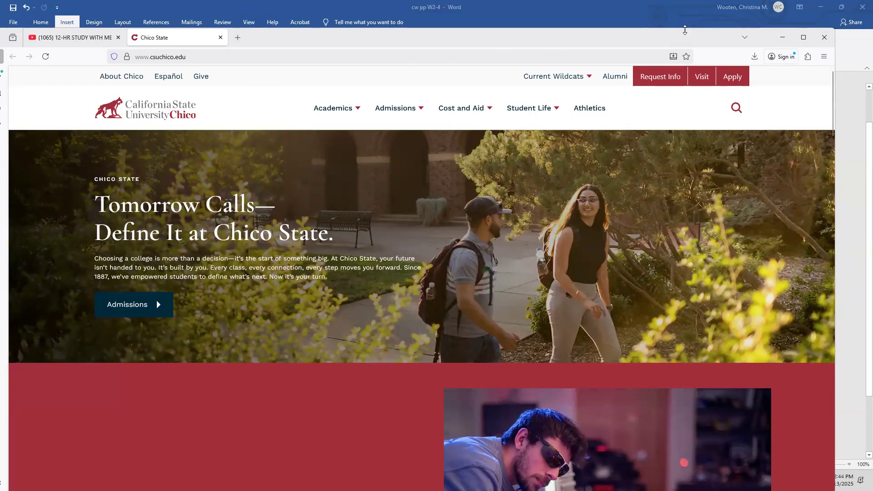
click(782, 38)
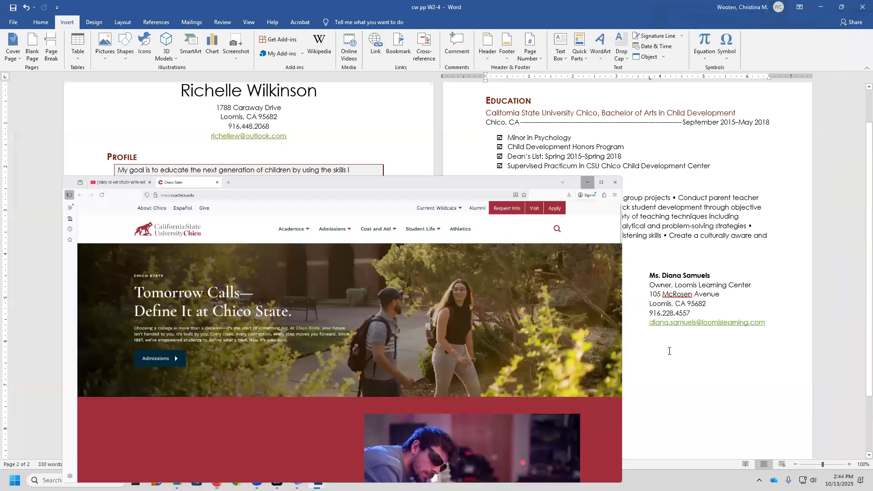
scroll(220, 287, down, 2)
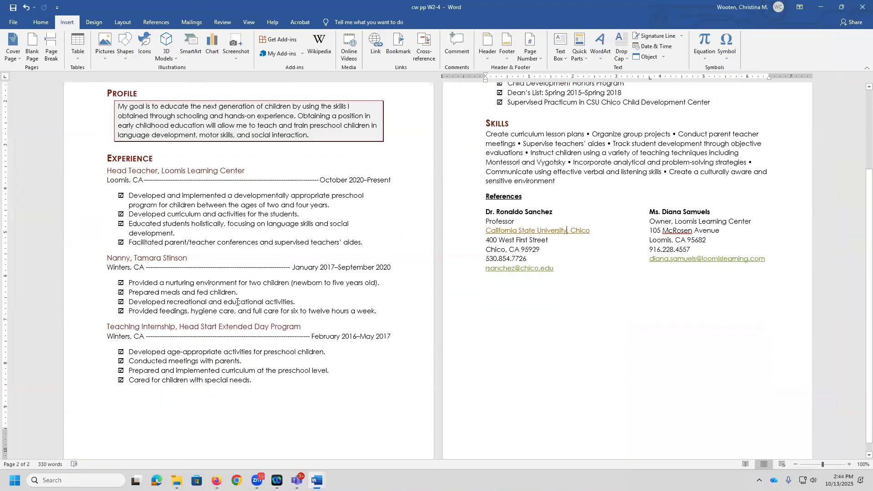
scroll(241, 289, up, 1)
scroll(261, 292, down, 1)
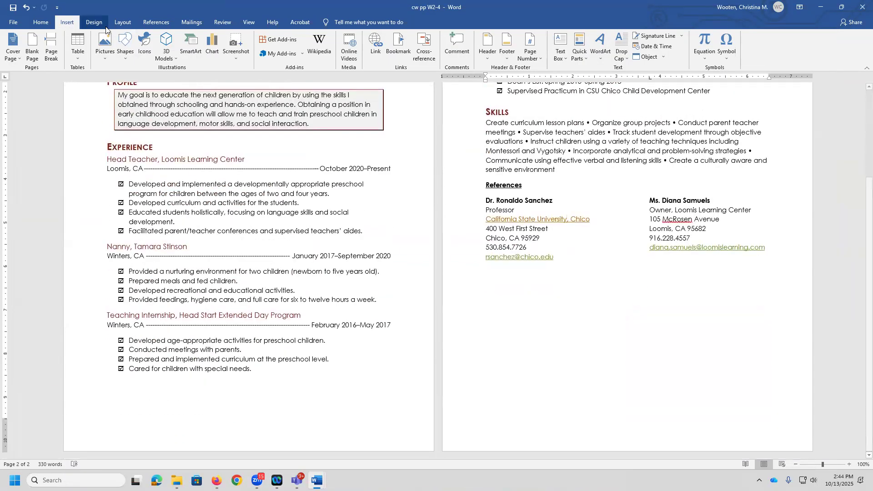